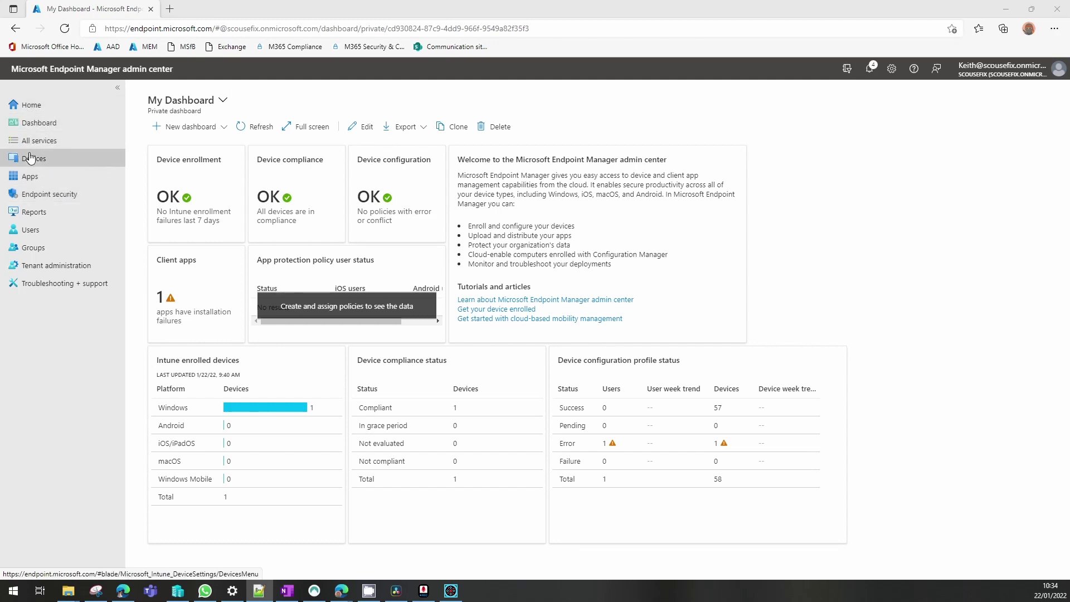
- Go to Devices > Configuration profiles and start creating a new profile
{"action": "left_click", "coordinate": [33, 159]}
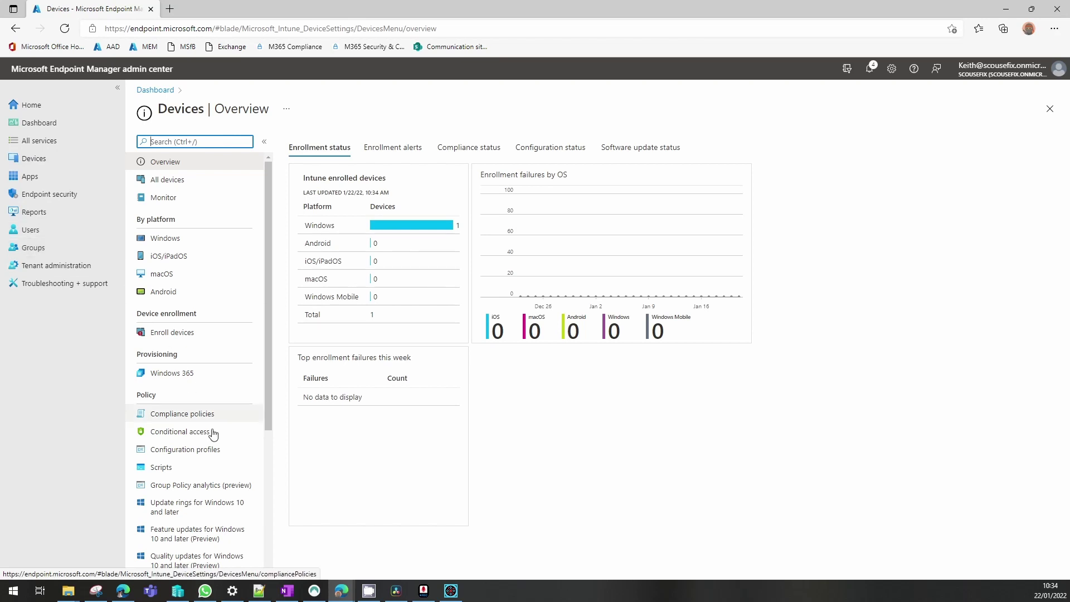
{"action": "left_click", "coordinate": [201, 456]}
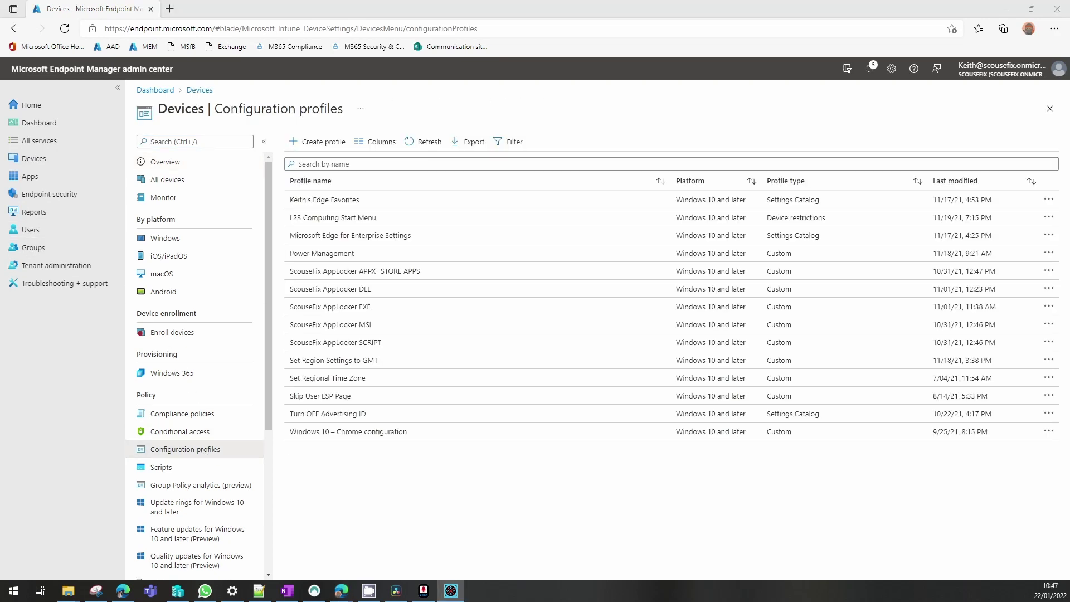
{"action": "left_click", "coordinate": [320, 144]}
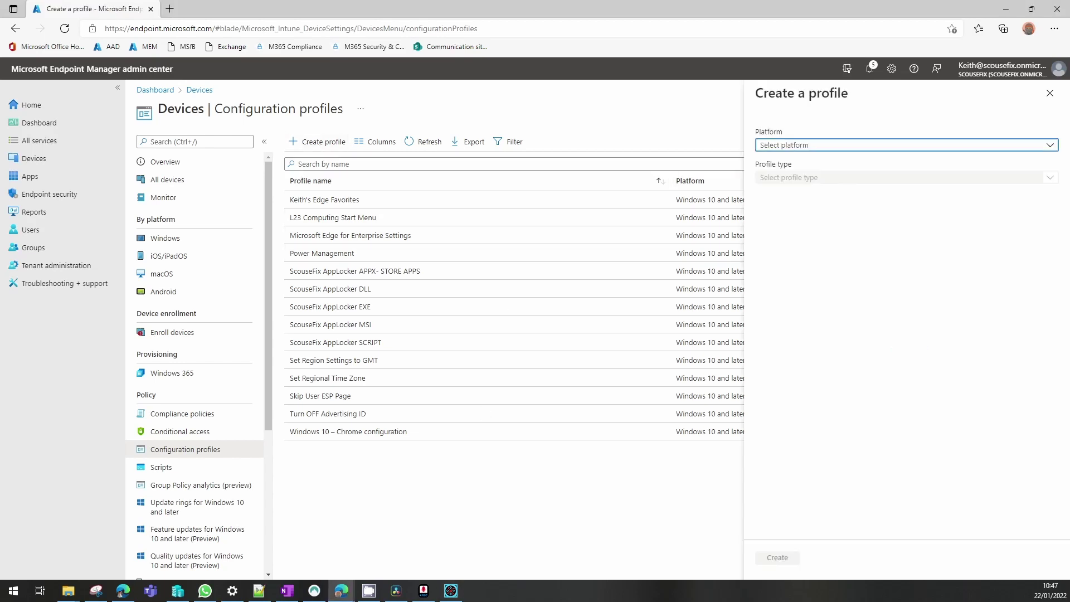
- Choose platform Windows 10 and later, profile type Templates, and the Custom template
{"action": "key", "text": "F9"}
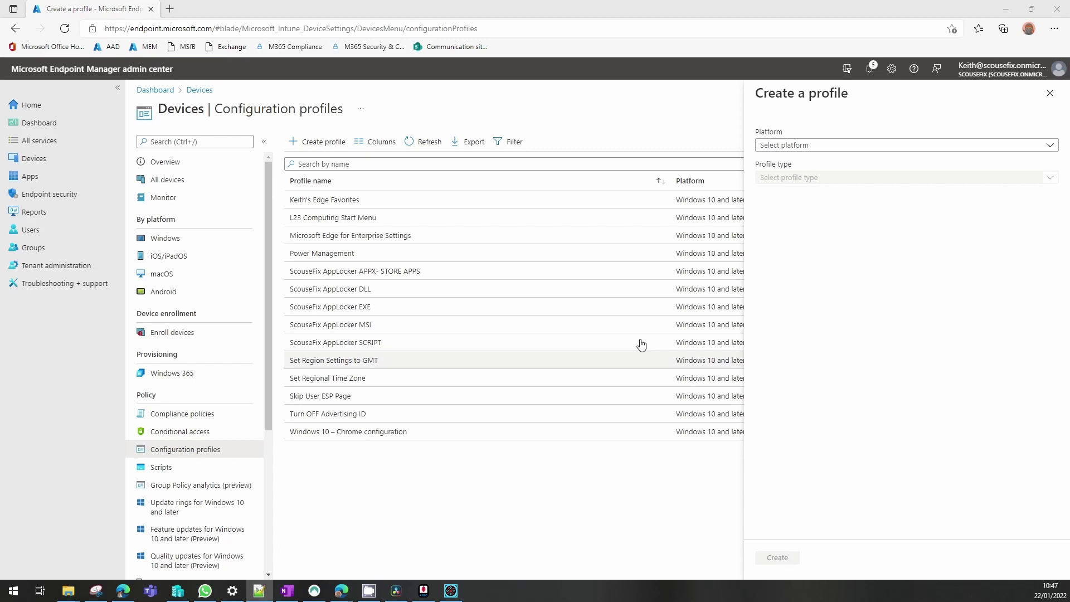
{"action": "left_click", "coordinate": [812, 147]}
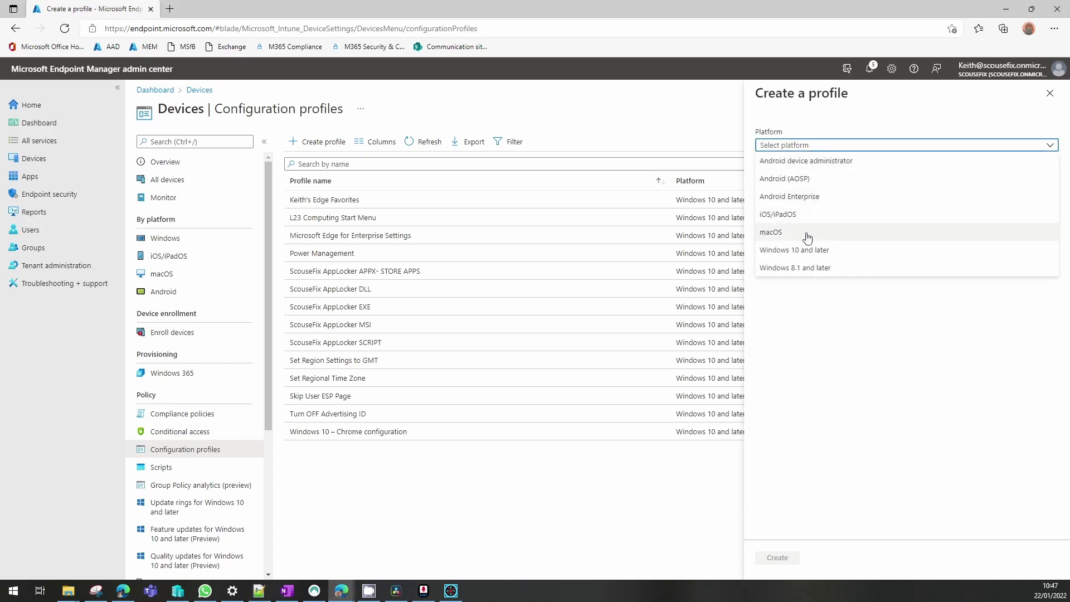
{"action": "left_click", "coordinate": [807, 249]}
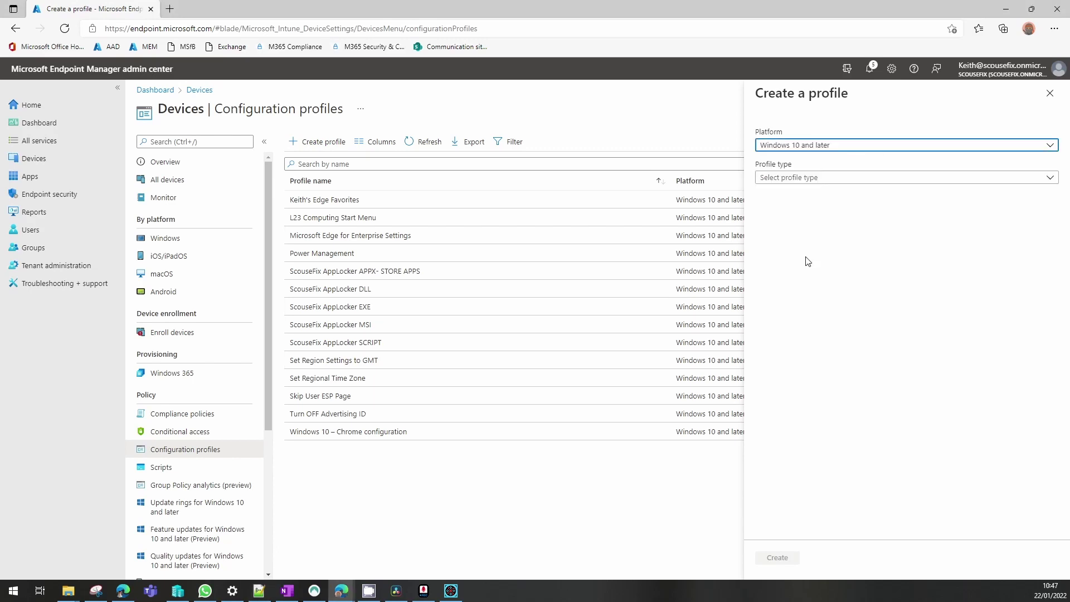
{"action": "left_click", "coordinate": [804, 178]}
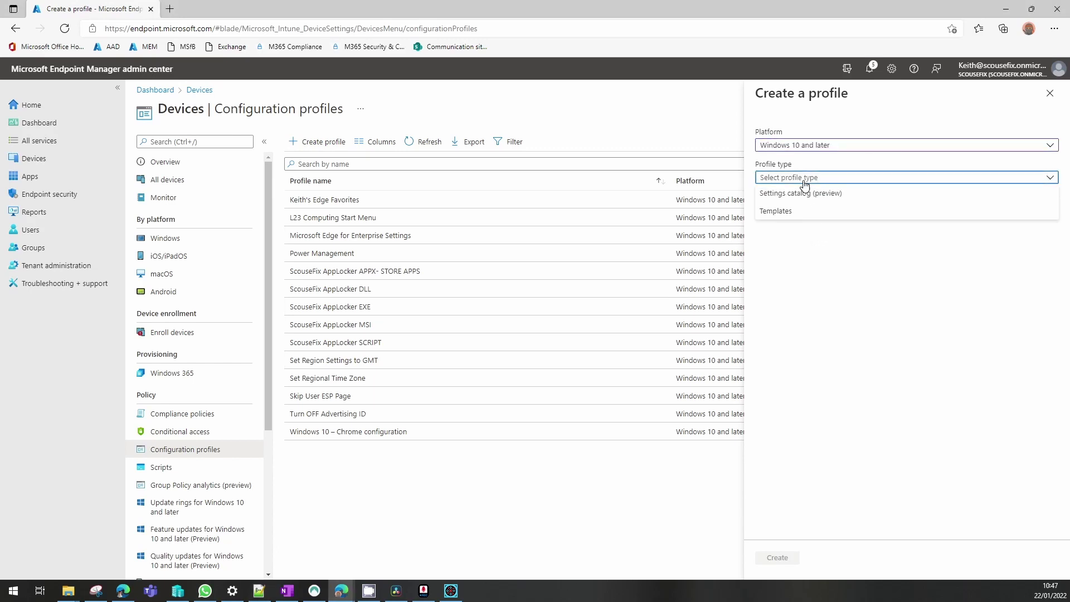
{"action": "left_click", "coordinate": [787, 219]}
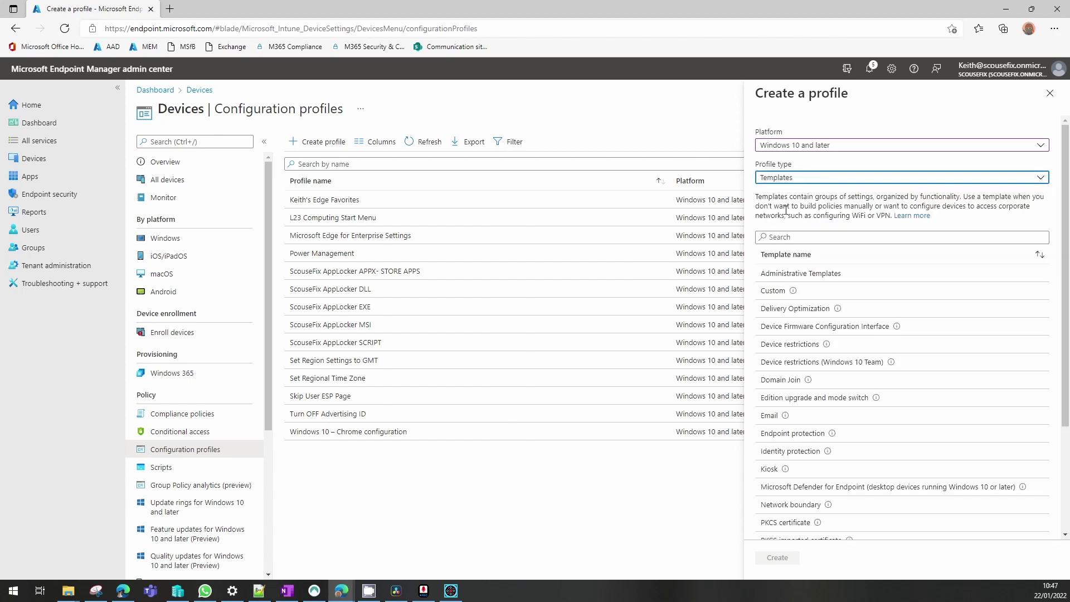
{"action": "left_click", "coordinate": [775, 292]}
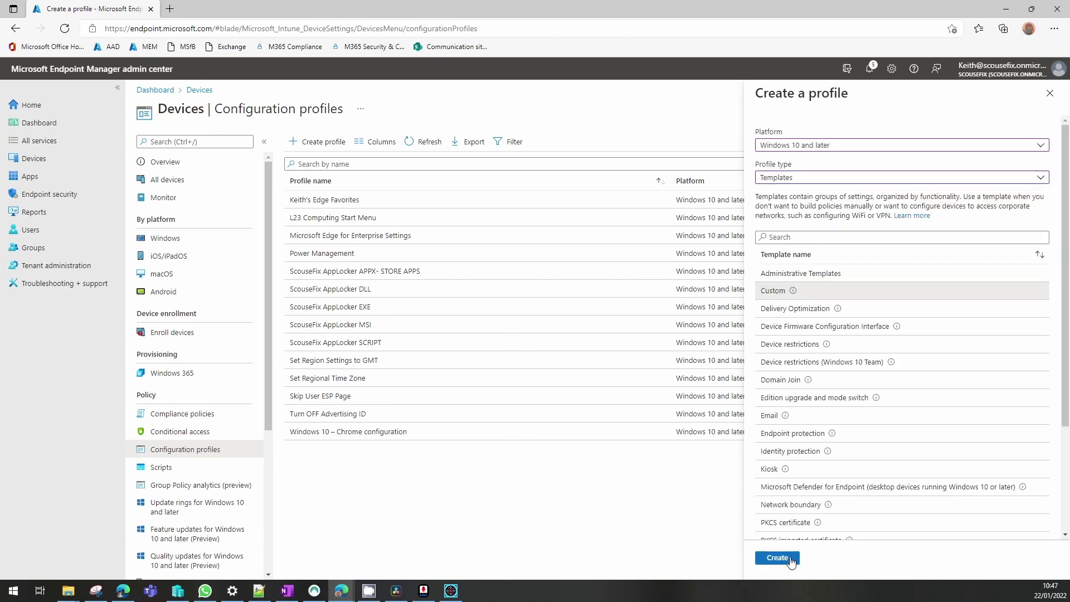
- Create the Custom profile named 'Skip User ESP Page - YT' and proceed to Configuration settings
{"action": "left_click", "coordinate": [778, 558]}
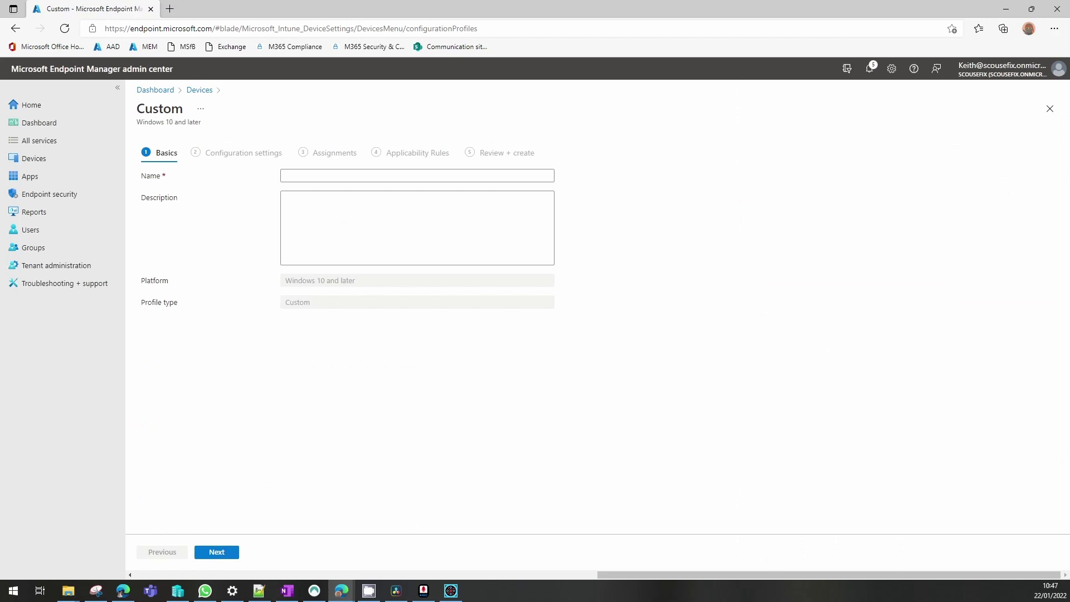
{"action": "key", "text": "alt+Tab"}
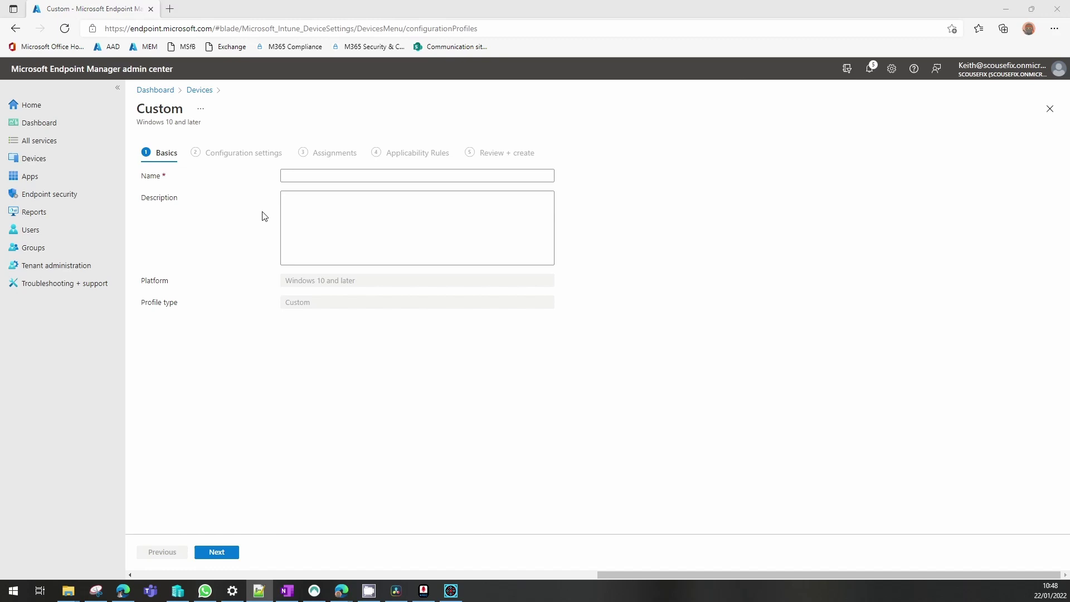
{"action": "left_click", "coordinate": [314, 178]}
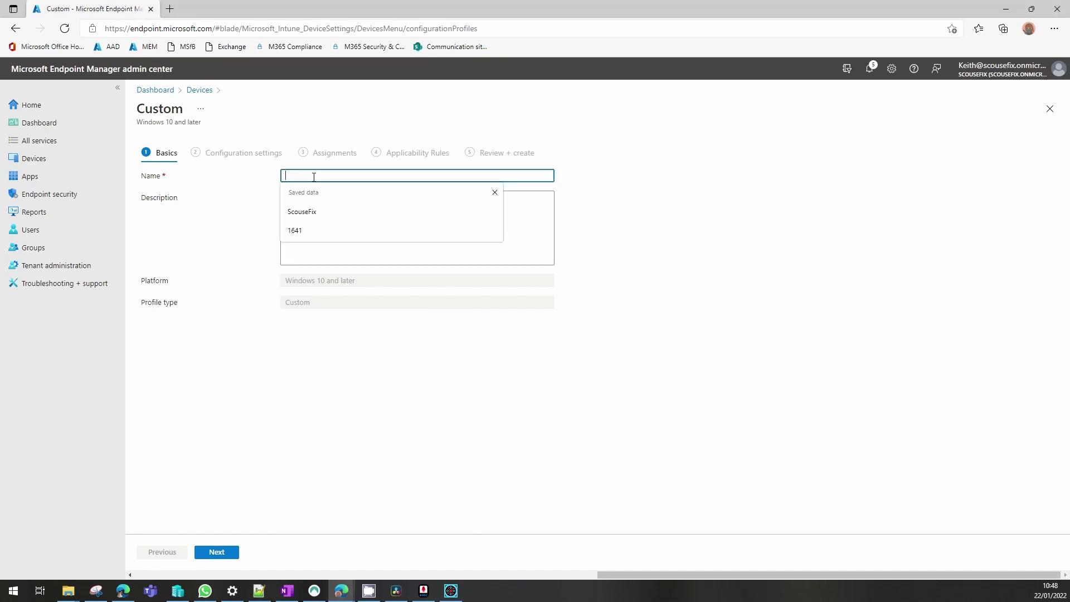
{"action": "type", "text": "Skip User ESP Page - YT"}
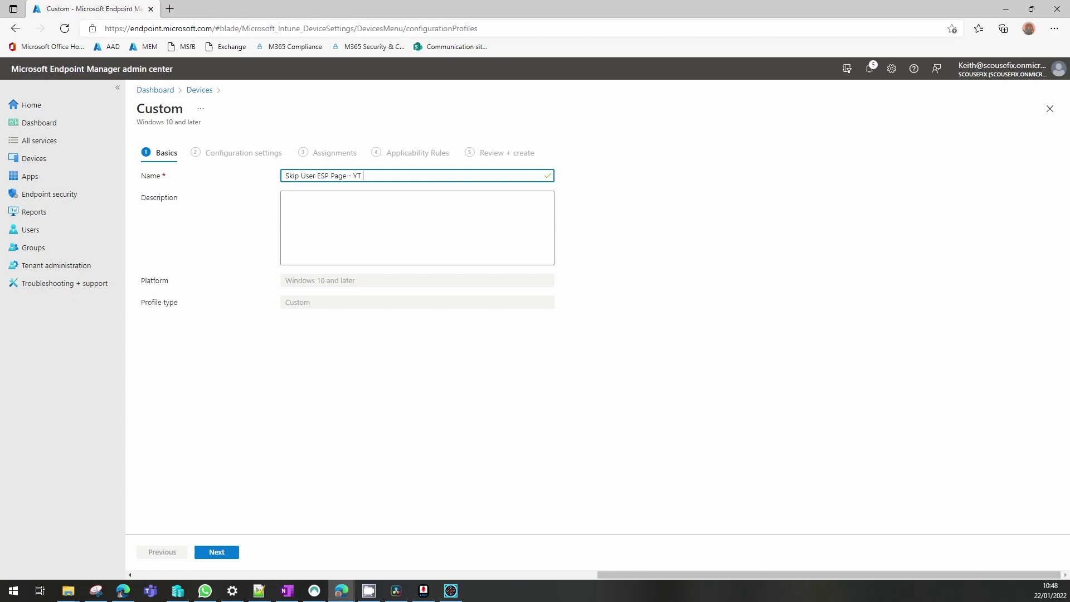
{"action": "left_click", "coordinate": [224, 555]}
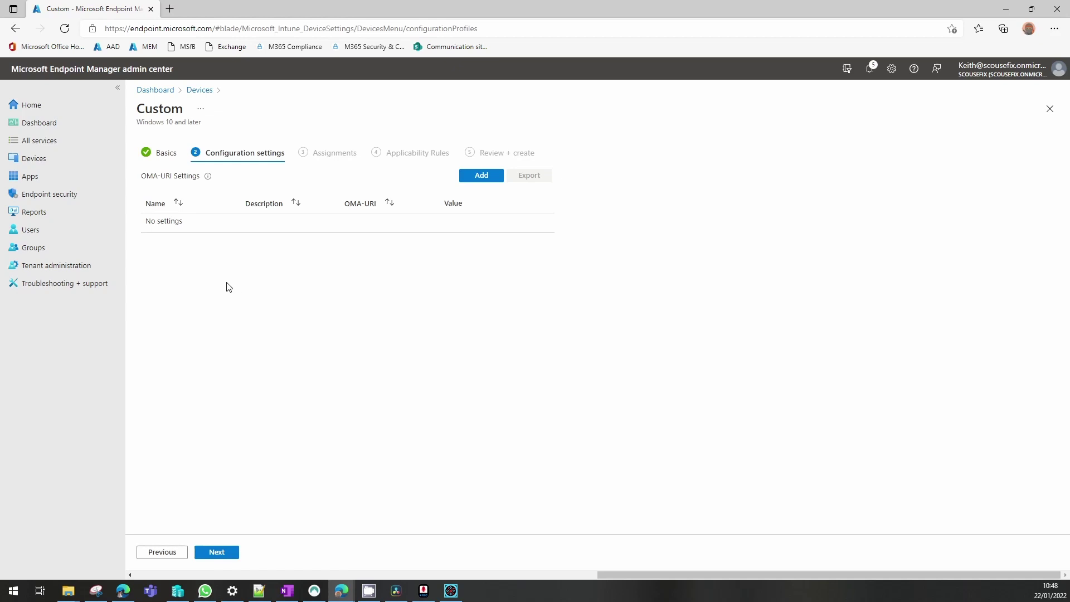
- Add an OMA-URI row with a name and the SkipUserStatusPage OMA-URI path
{"action": "left_click", "coordinate": [488, 177]}
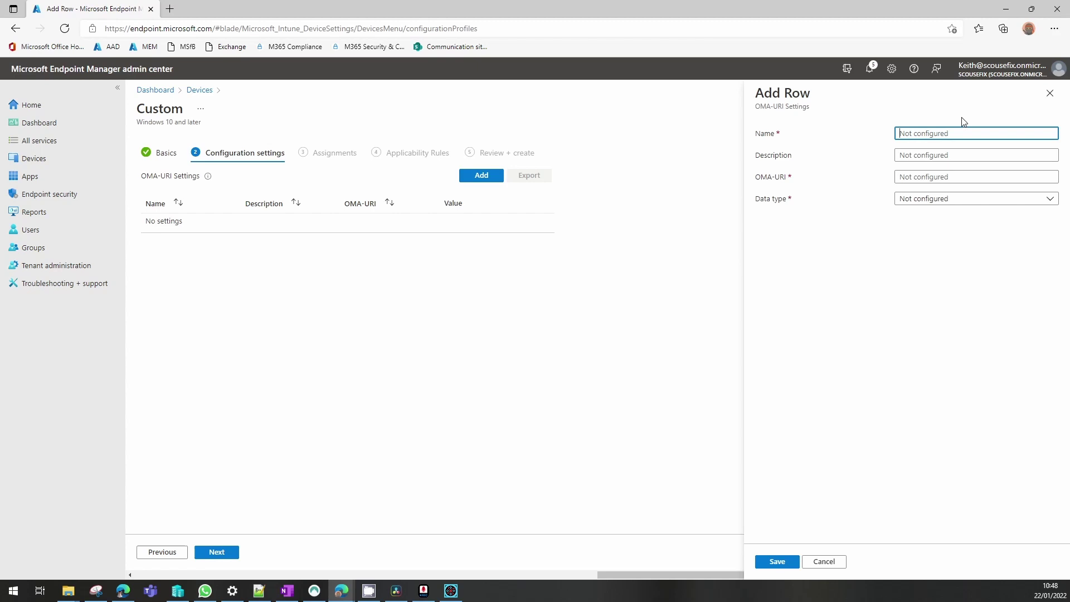
{"action": "left_click", "coordinate": [953, 131]}
{"action": "left_click", "coordinate": [928, 169]}
{"action": "key", "text": "alt+Tab"}
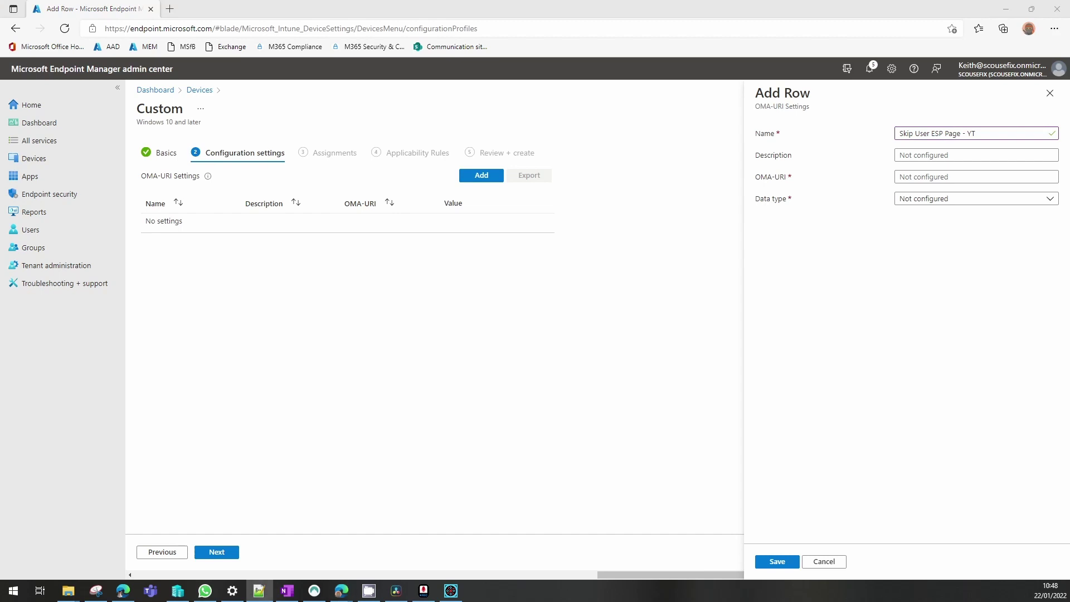
{"action": "left_click", "coordinate": [946, 179]}
{"action": "key", "text": "ctrl+v"}
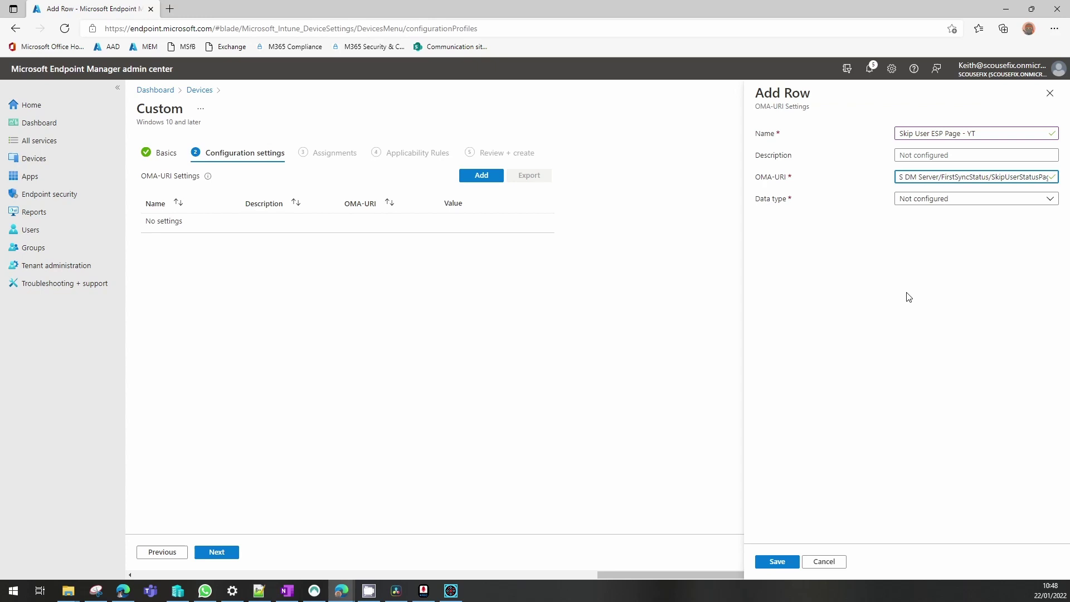
- Give the row data type Boolean and value True, and save it
{"action": "left_click", "coordinate": [936, 202]}
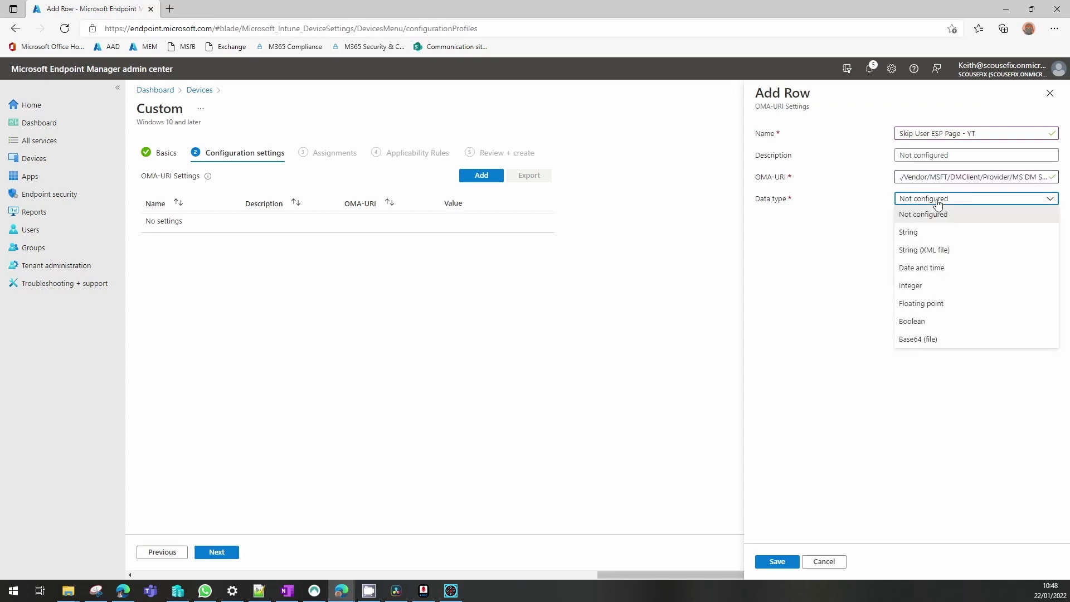
{"action": "left_click", "coordinate": [911, 321]}
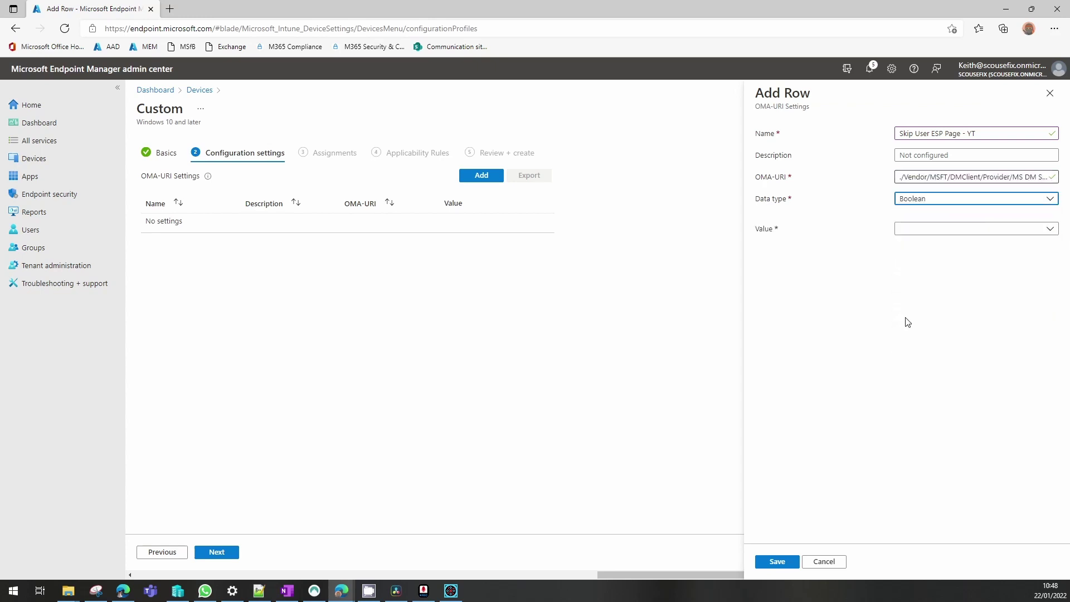
{"action": "left_click", "coordinate": [920, 231]}
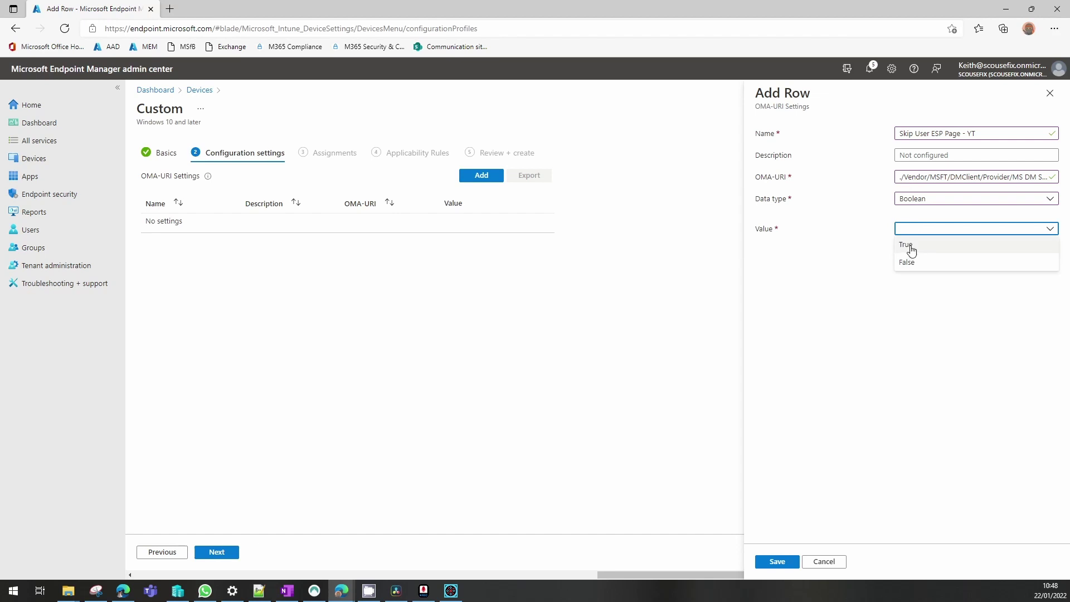
{"action": "left_click", "coordinate": [911, 250]}
{"action": "left_click", "coordinate": [777, 562]}
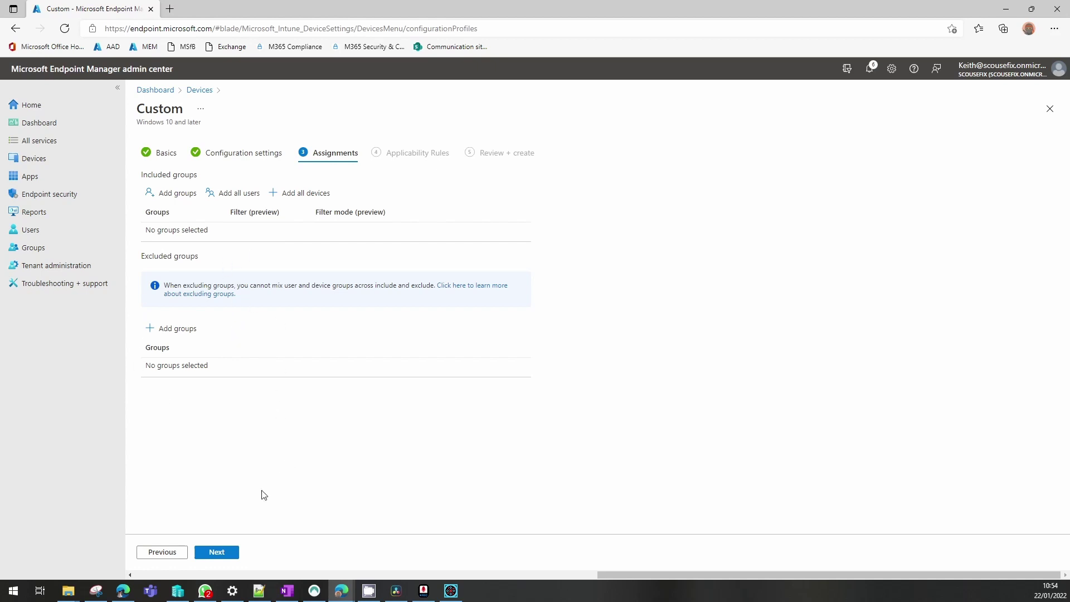
- Leave Assignments without any included or excluded groups and go to Applicability Rules
{"action": "left_click", "coordinate": [217, 553]}
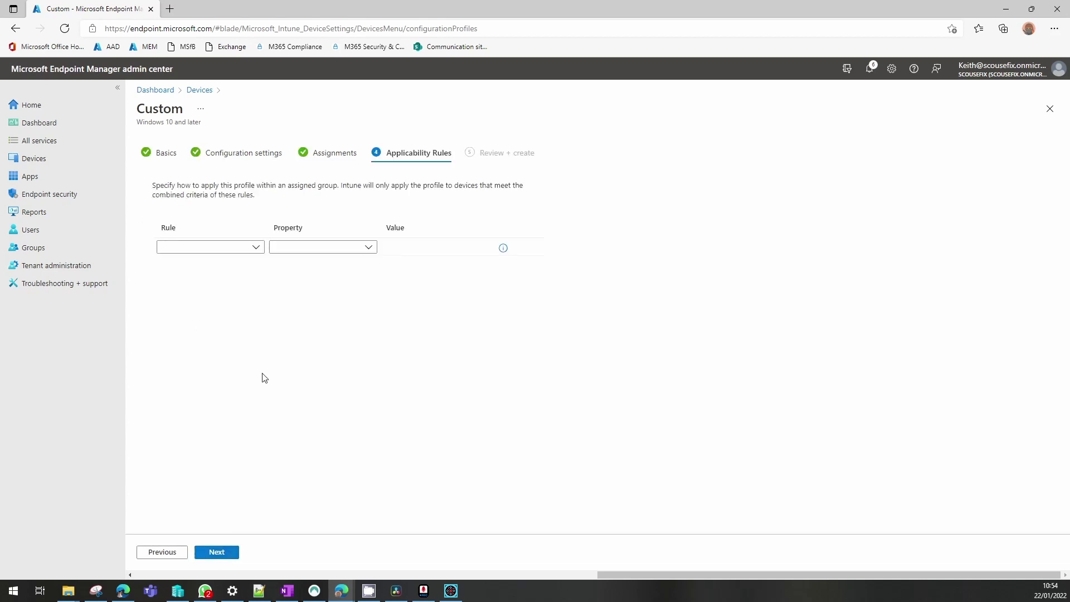
- Set the applicability rule to 'Assign profile if' with property OS edition
{"action": "left_click", "coordinate": [256, 250]}
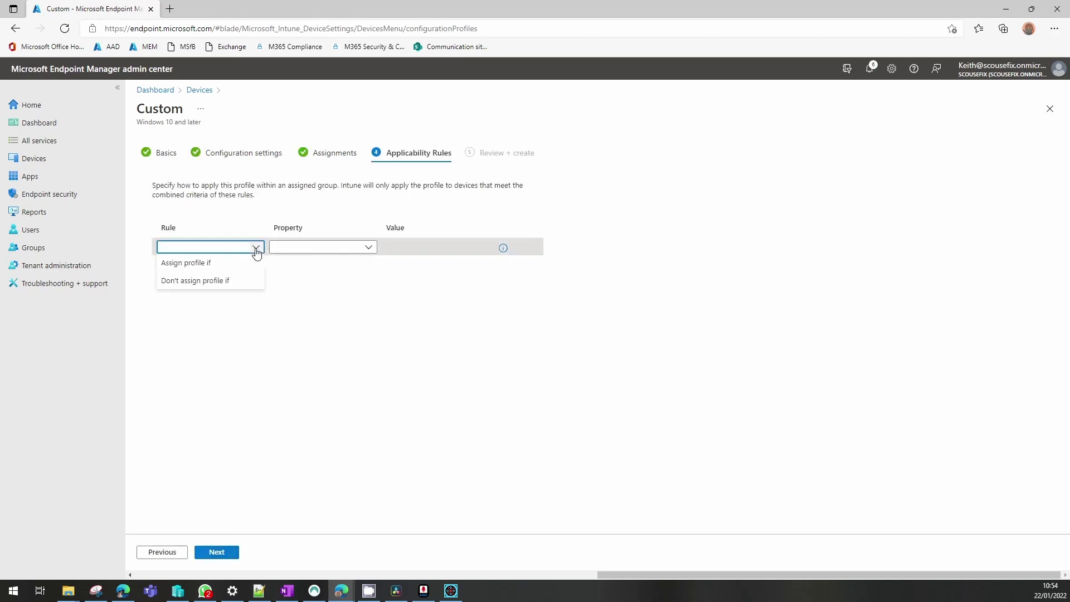
{"action": "left_click", "coordinate": [202, 264]}
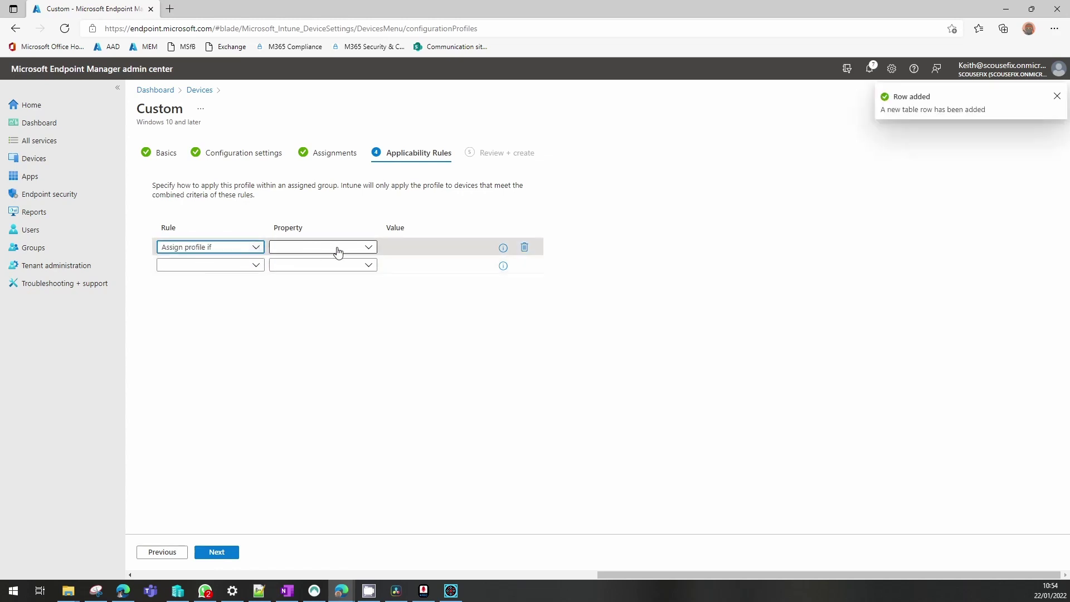
{"action": "left_click", "coordinate": [368, 248]}
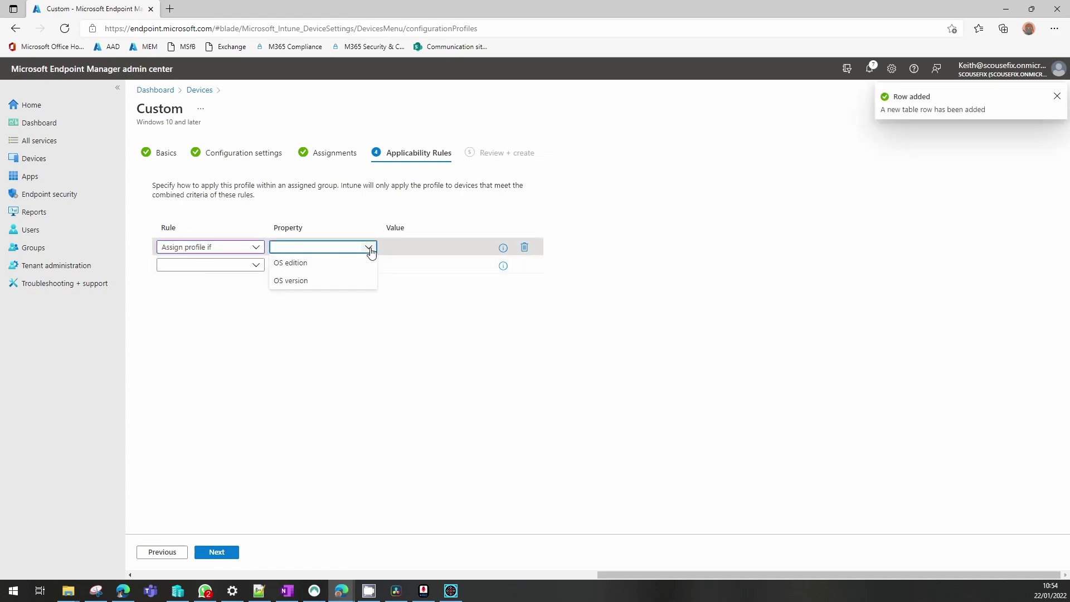
{"action": "left_click", "coordinate": [295, 263]}
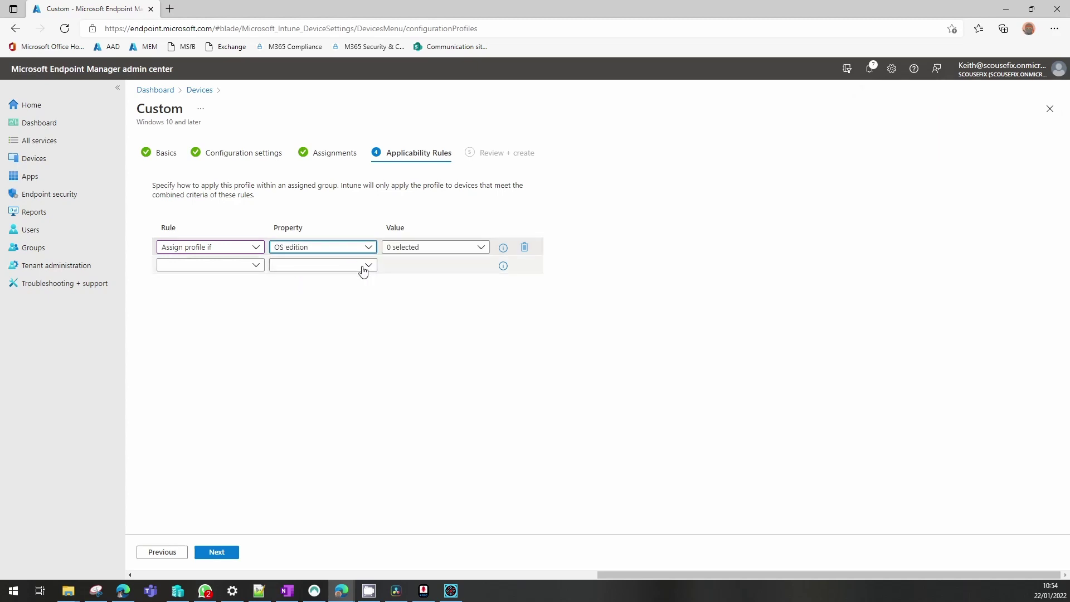
- Tick all thirteen Windows editions as the rule's values and close the list
{"action": "left_click", "coordinate": [480, 251]}
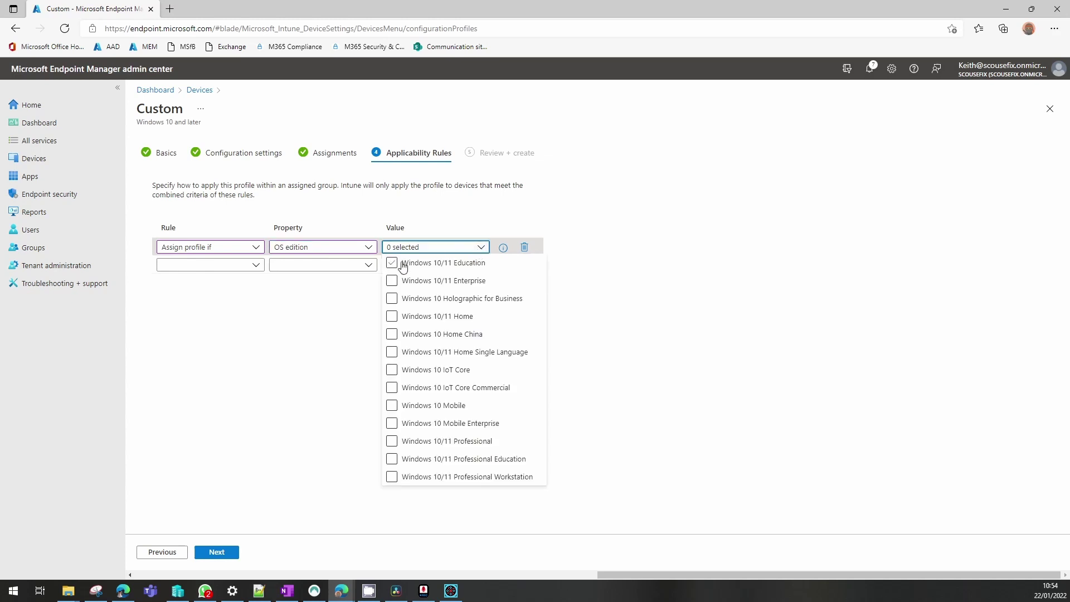
{"action": "left_click", "coordinate": [392, 262]}
{"action": "left_click", "coordinate": [391, 299]}
{"action": "left_click", "coordinate": [391, 318]}
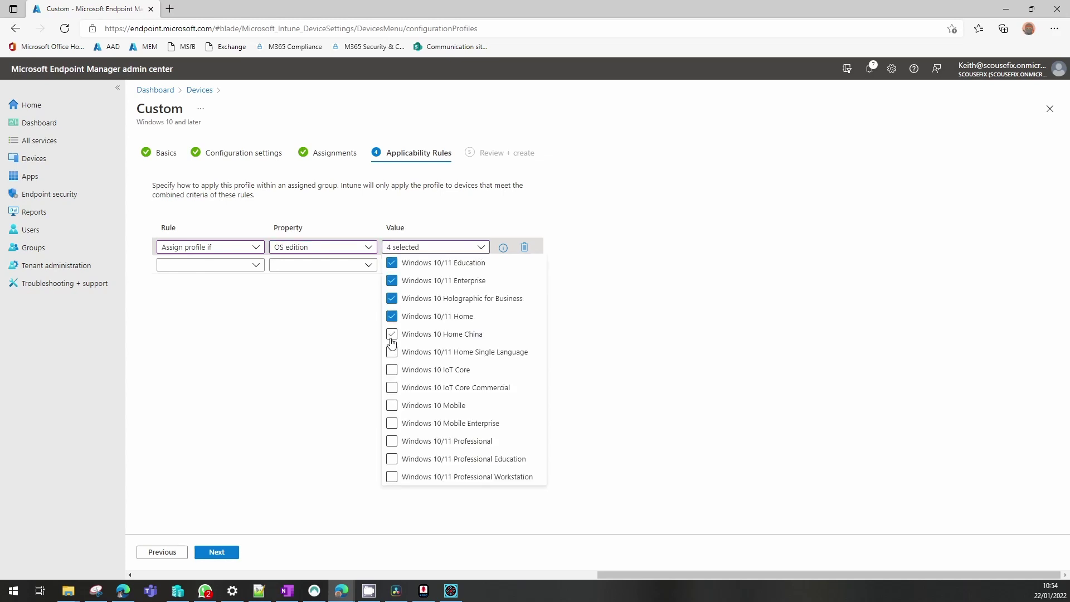
{"action": "left_click", "coordinate": [391, 353]}
{"action": "left_click", "coordinate": [392, 387]}
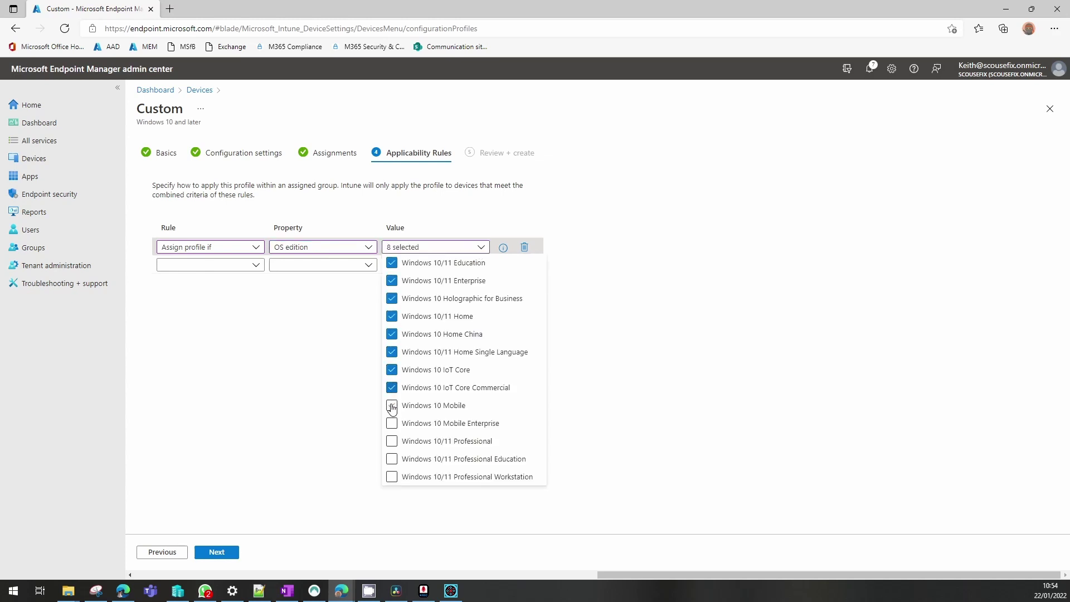
{"action": "left_click", "coordinate": [392, 405]}
{"action": "left_click", "coordinate": [391, 423]}
{"action": "left_click", "coordinate": [391, 459]}
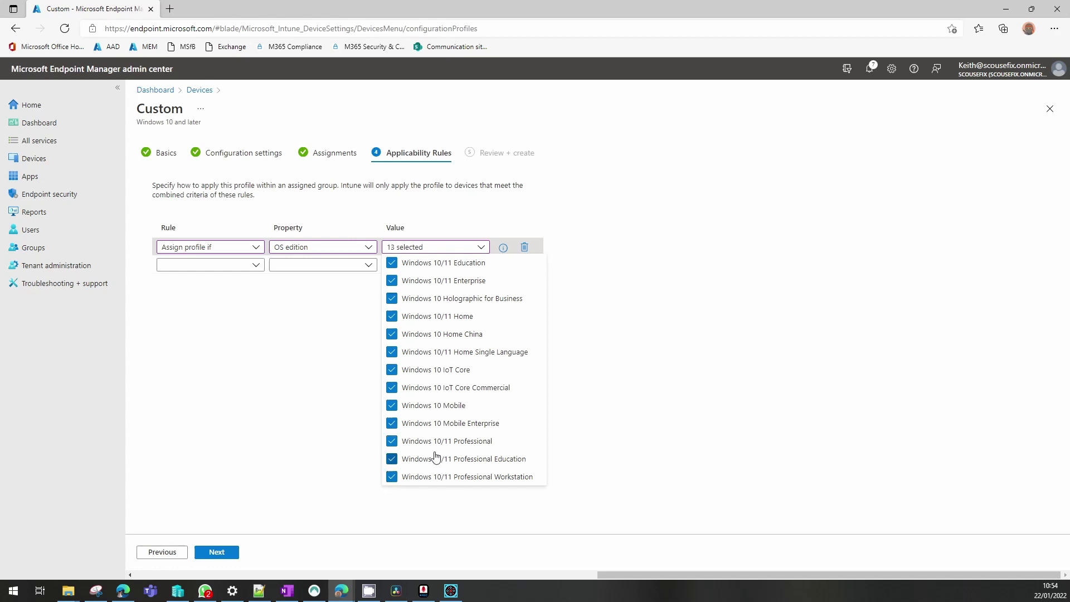
{"action": "left_click", "coordinate": [291, 435]}
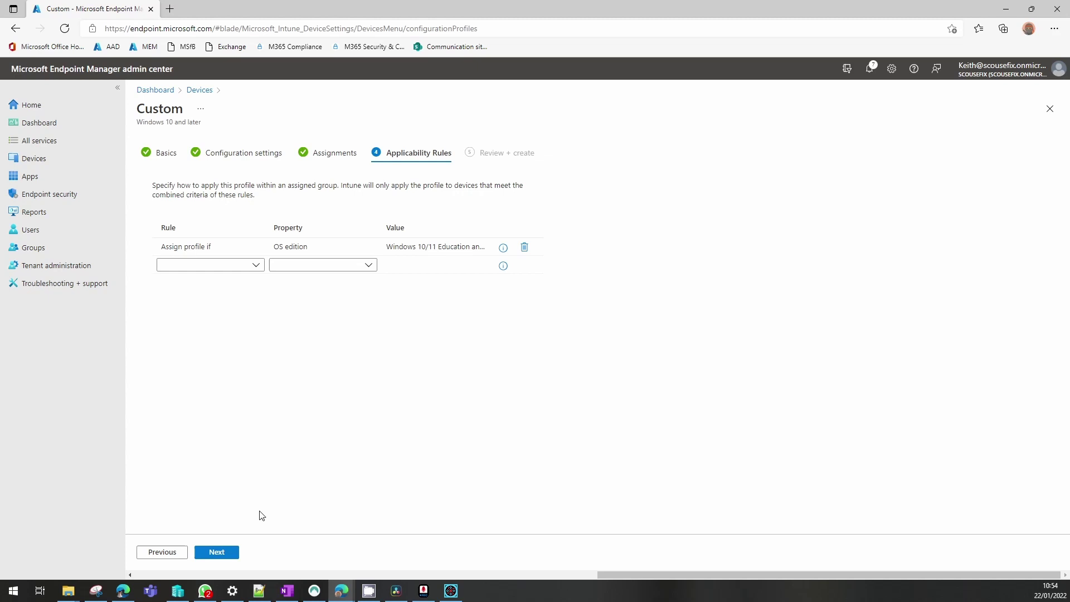
- Review the summary of 'Skip User ESP Page - YT' and create the profile
{"action": "left_click", "coordinate": [225, 554]}
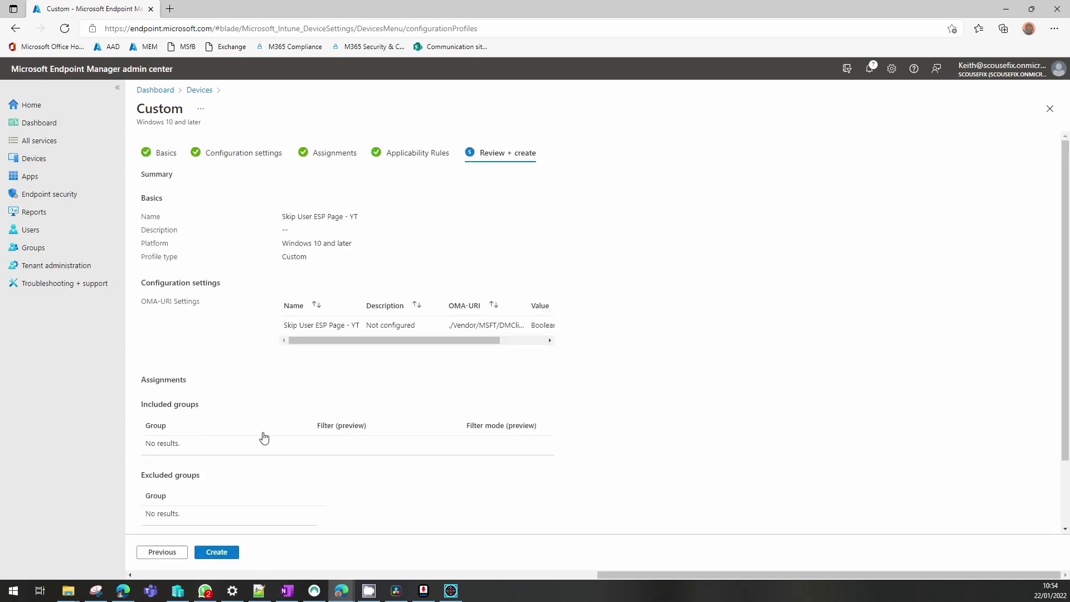
{"action": "left_click", "coordinate": [227, 555]}
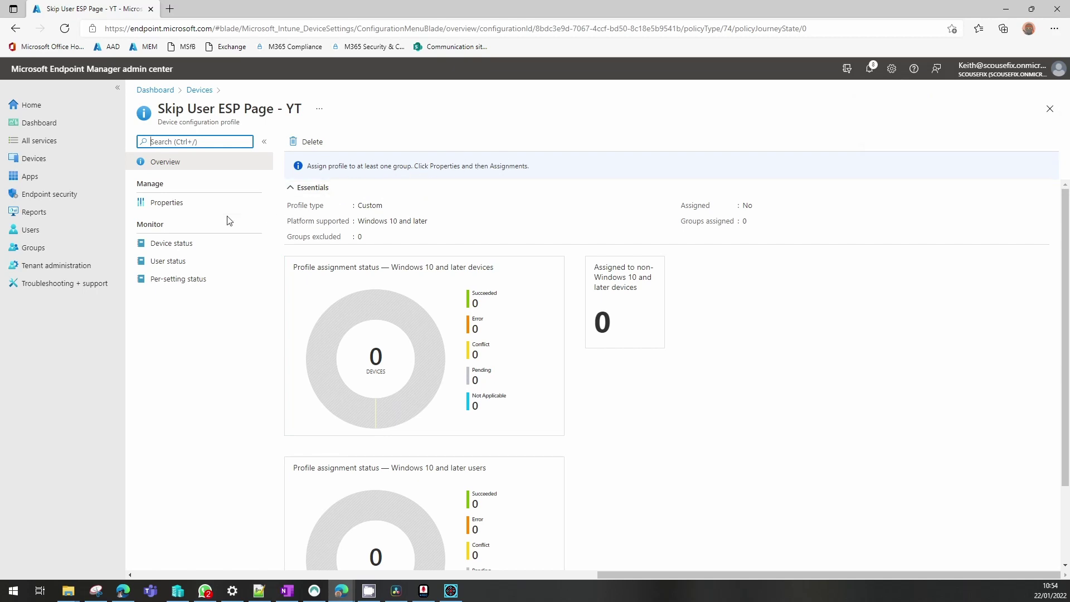
- View the new profile's properties, then return to Configuration profiles via the Devices breadcrumb
{"action": "left_click", "coordinate": [172, 207]}
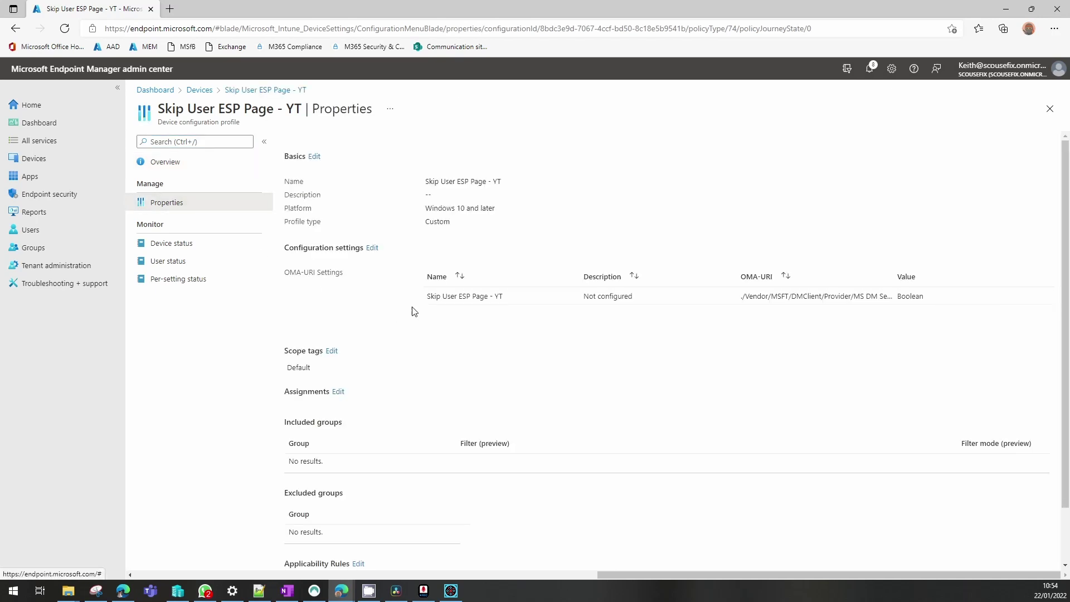
{"action": "scroll", "coordinate": [396, 349], "scroll_direction": "down", "scroll_amount": 2}
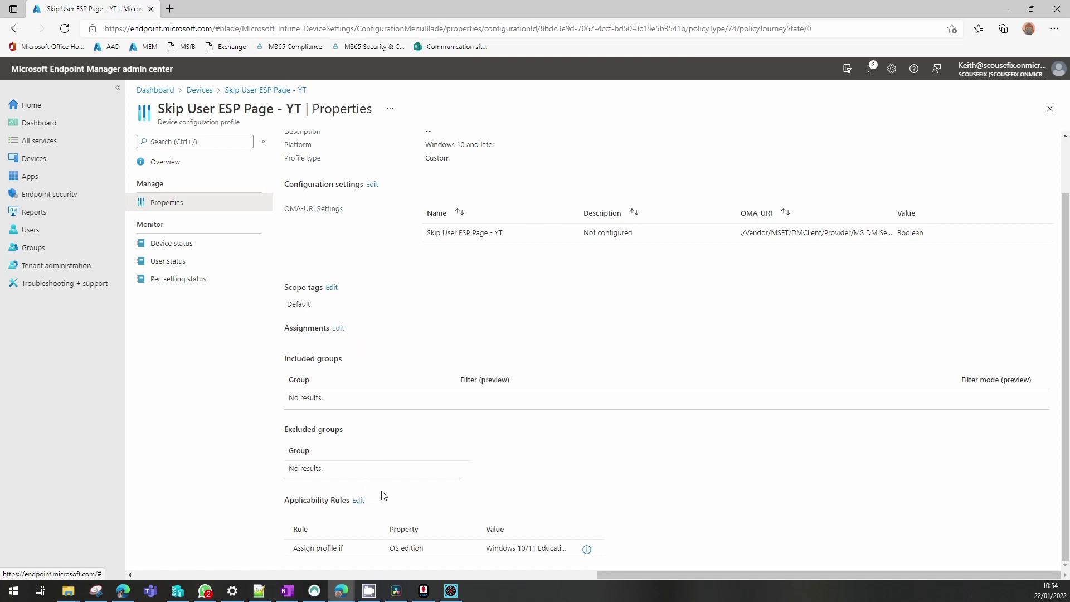
{"action": "scroll", "coordinate": [515, 398], "scroll_direction": "up", "scroll_amount": 2}
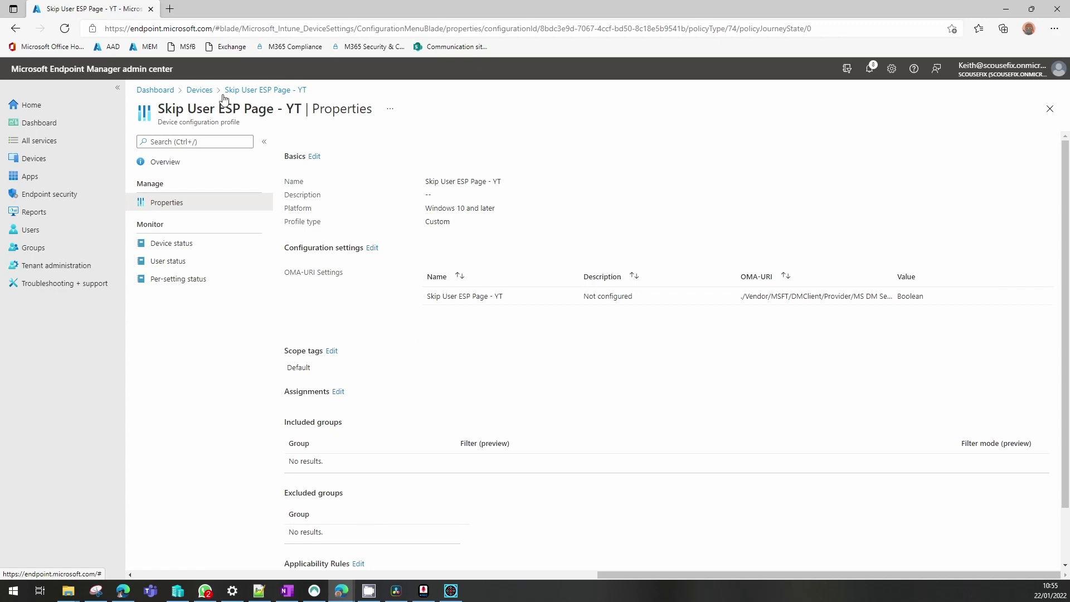
{"action": "left_click", "coordinate": [199, 91]}
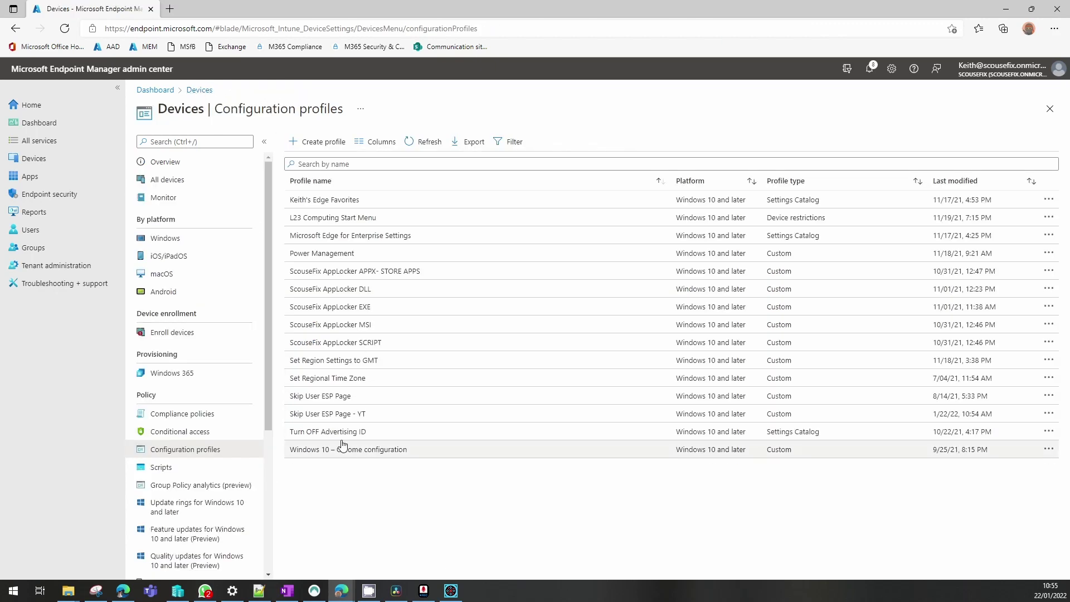